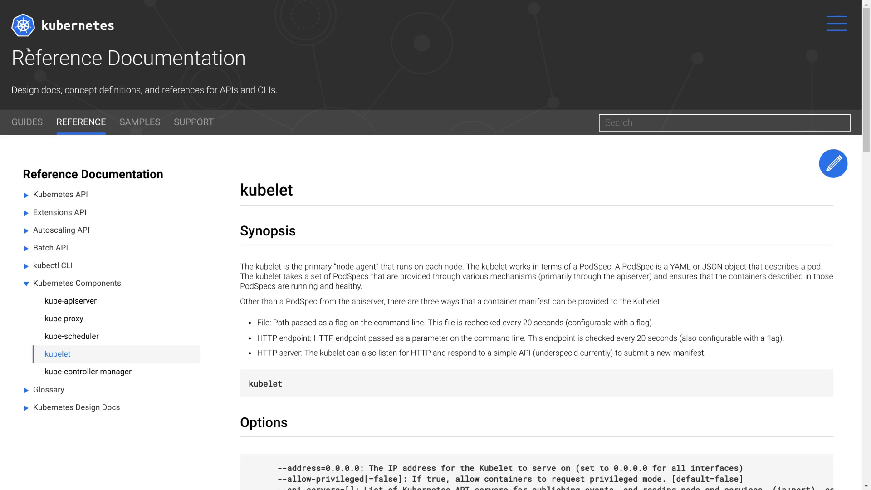
Step: Highlight the opening sentence of the kubelet Synopsis on the reference page
drag(240, 267, 406, 268)
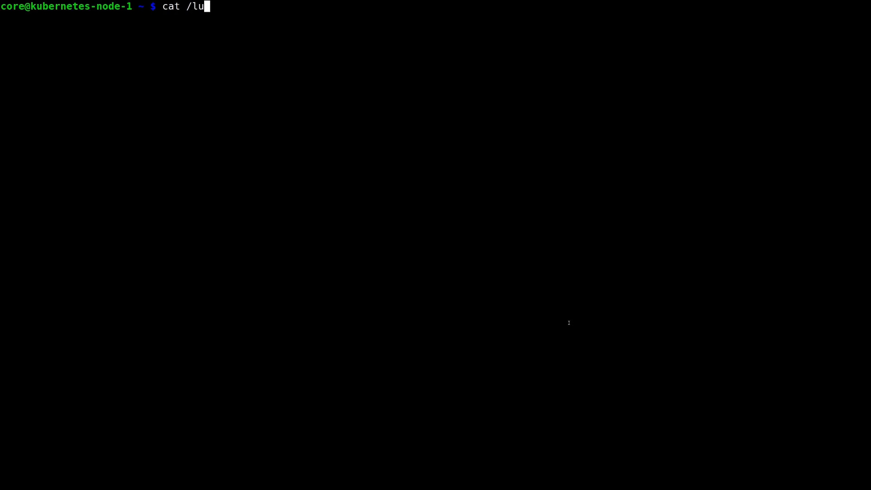
Step: Display /usr/lib64/coreos/kubelet-wrapper with cat, completing the path by Tab
key(BackSpace)
key(BackSpace)
text(usr/lib)
key(Tab)
text(co)
key(Tab)
text(ku)
key(Tab)
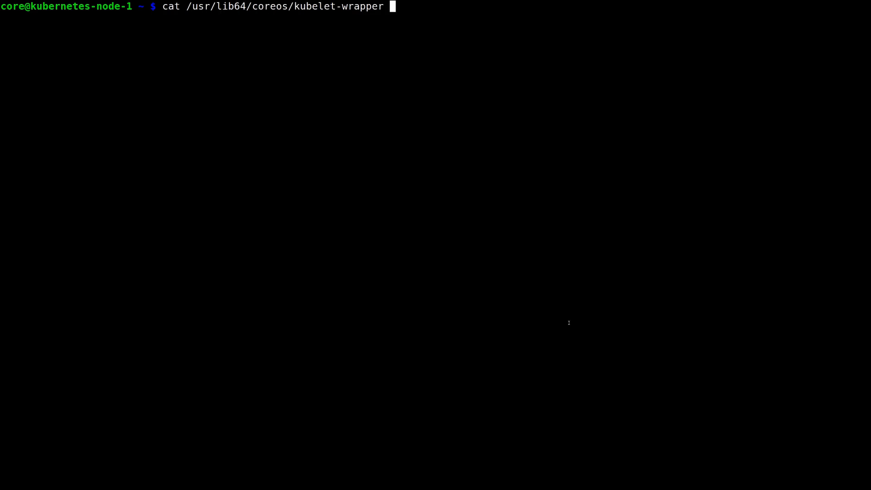
key(Return)
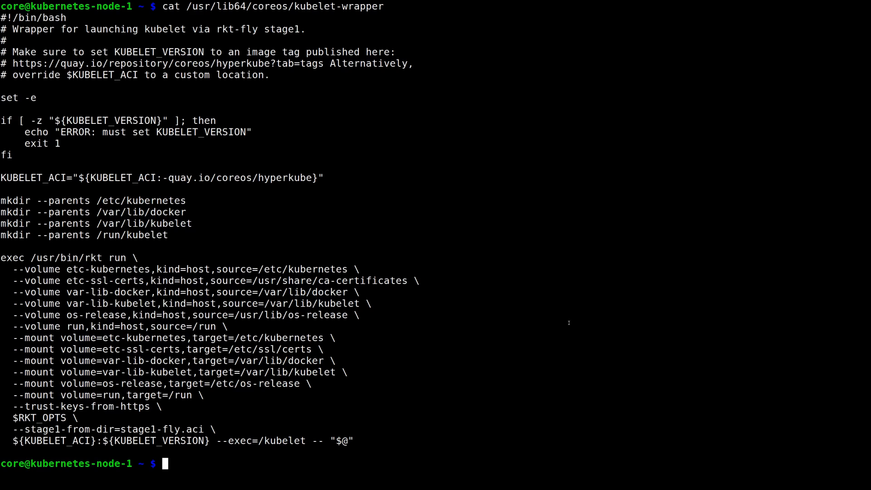
Step: Point out KUBELET_VERSION, the host volume lines, stage1-fly, the image reference and passed-through arguments
double_click(231, 133)
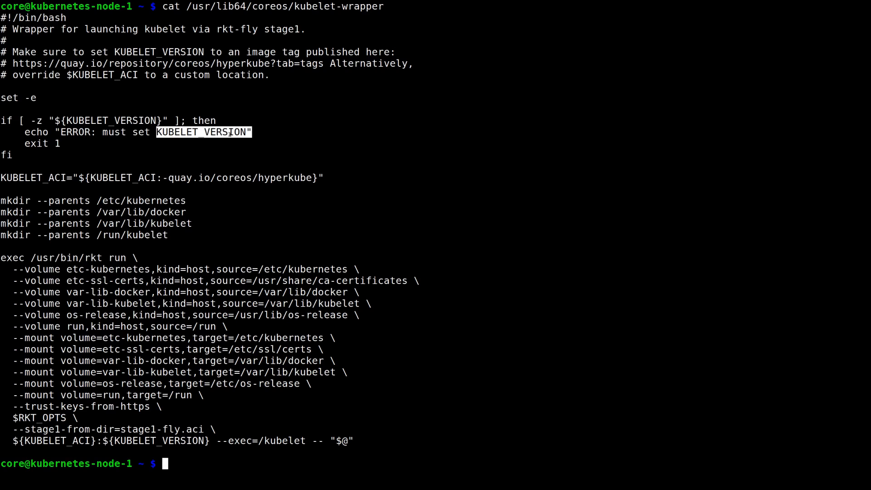
drag(162, 304, 188, 338)
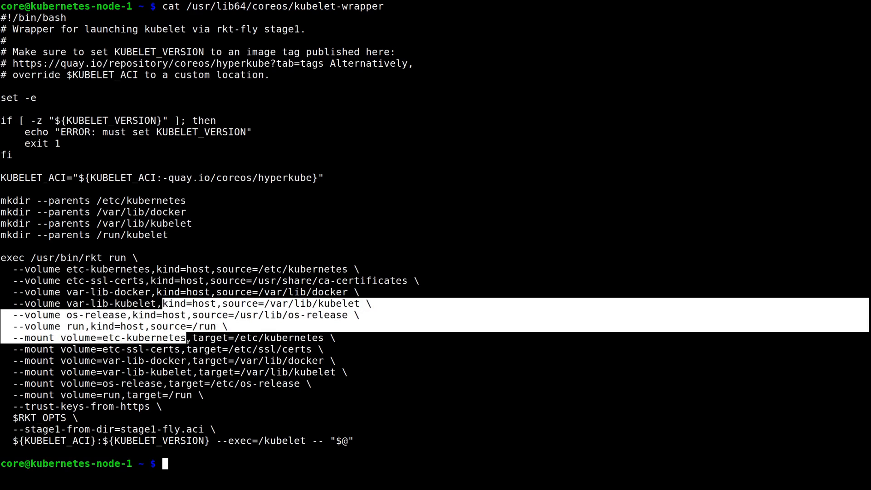
drag(14, 430, 204, 430)
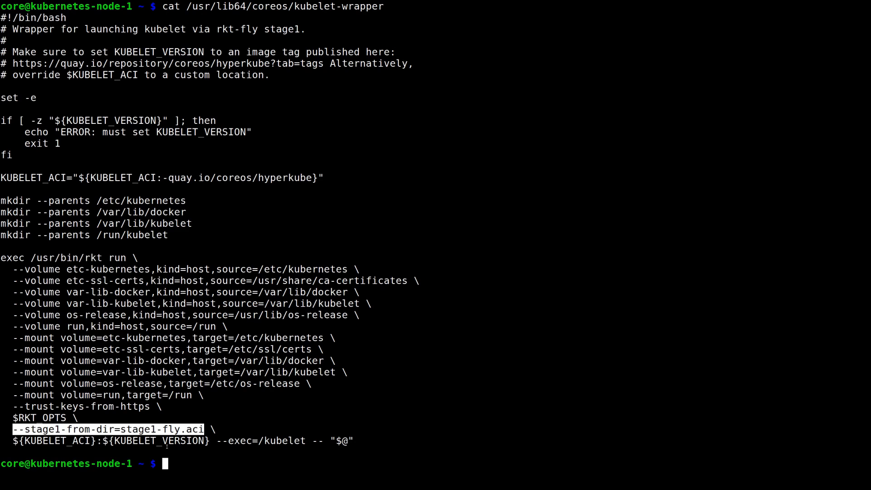
double_click(166, 441)
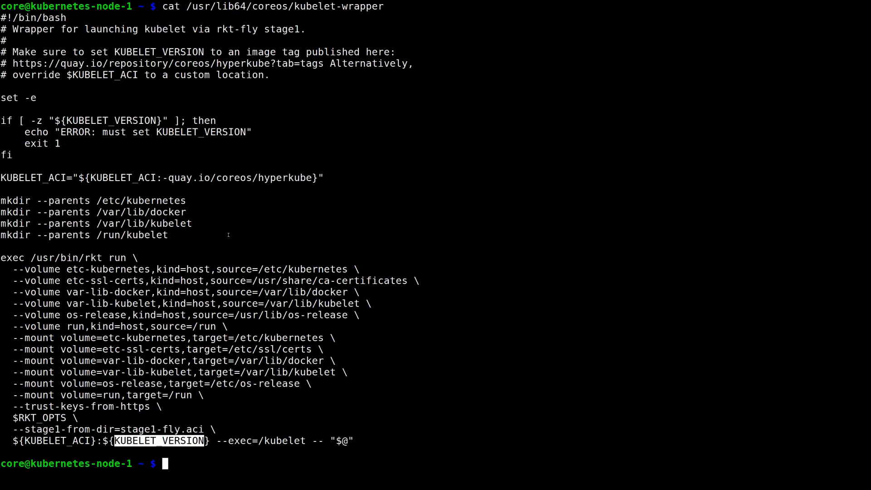
drag(335, 440, 348, 440)
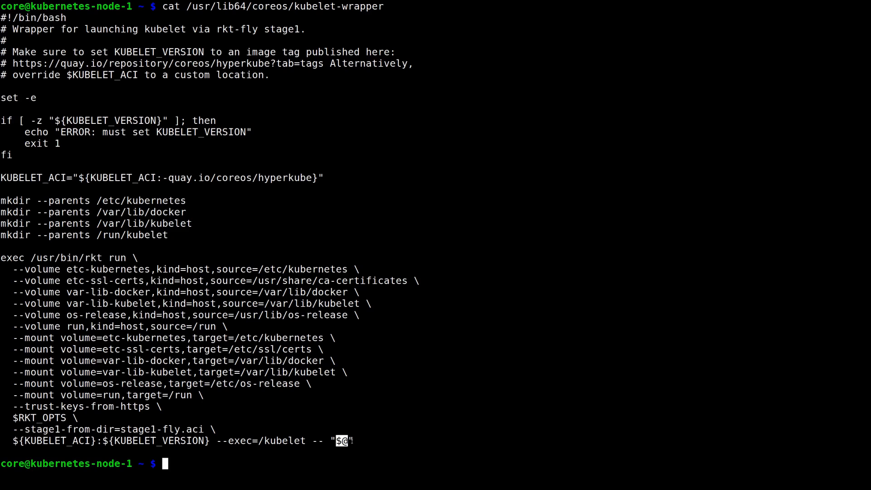
double_click(106, 463)
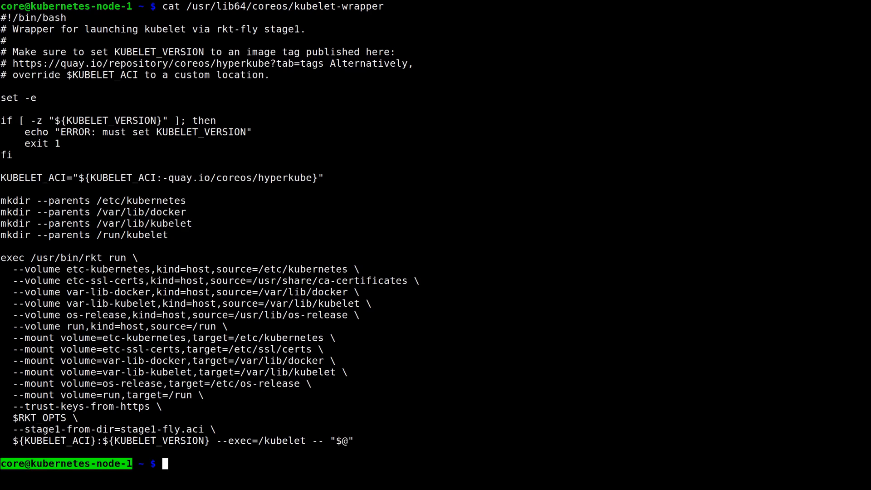
text(rkt list)
Step: Run rkt list, point out the running hyperkube v1.3.2_coreos.0 pod, and exit the SSH session
key(Return)
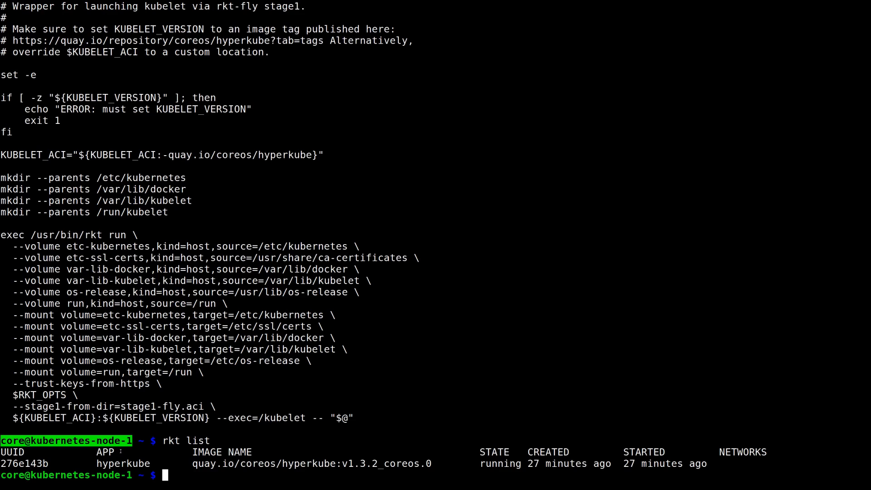
double_click(298, 463)
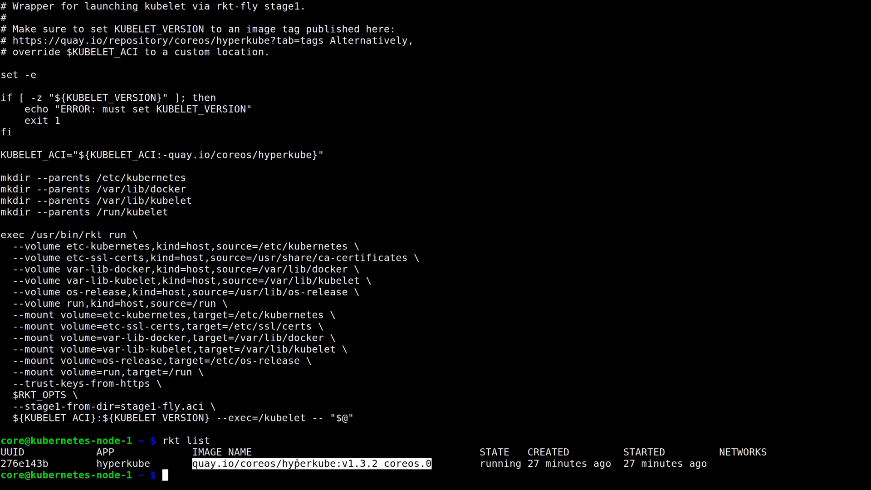
double_click(502, 464)
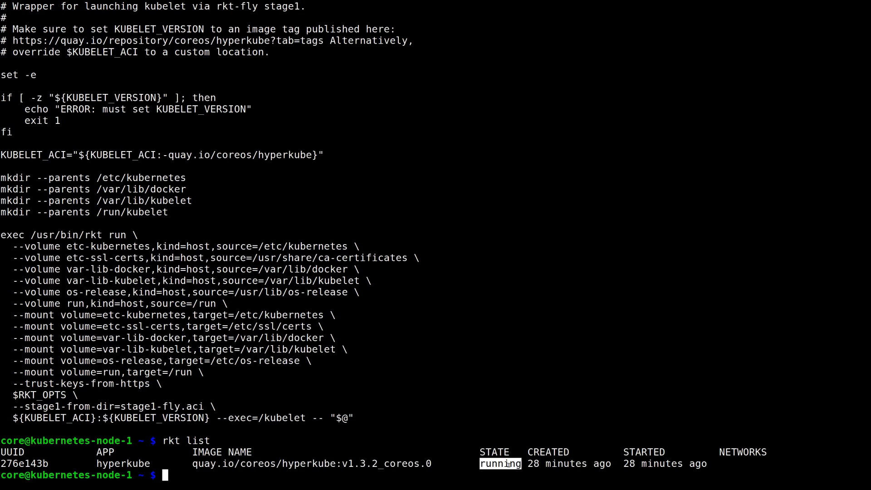
key(ctrl+d)
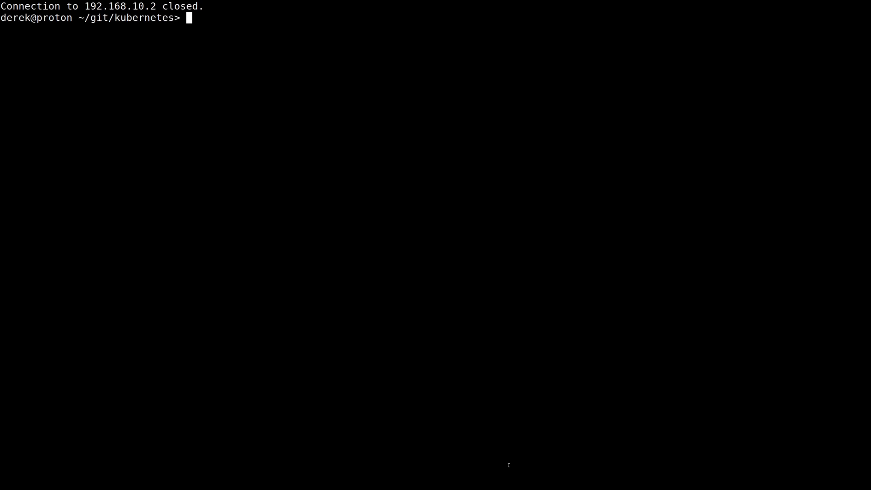
key(Up)
key(Up)
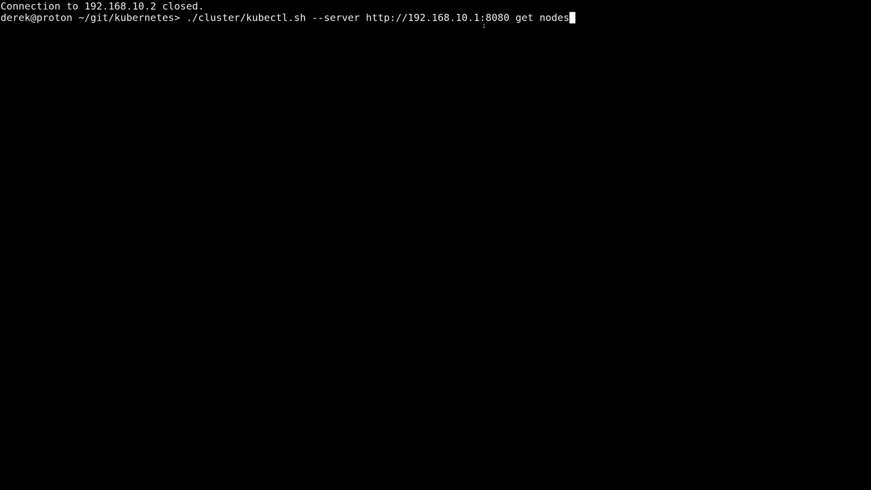
double_click(359, 17)
drag(359, 18, 393, 18)
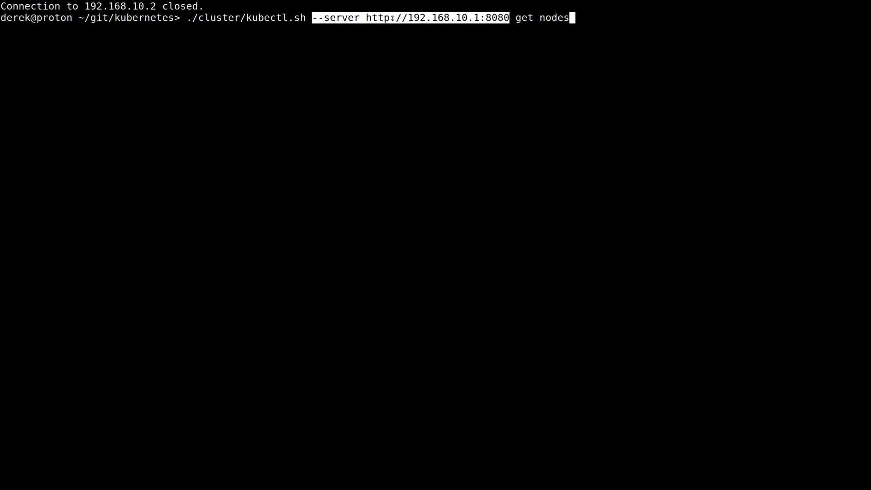
key(Return)
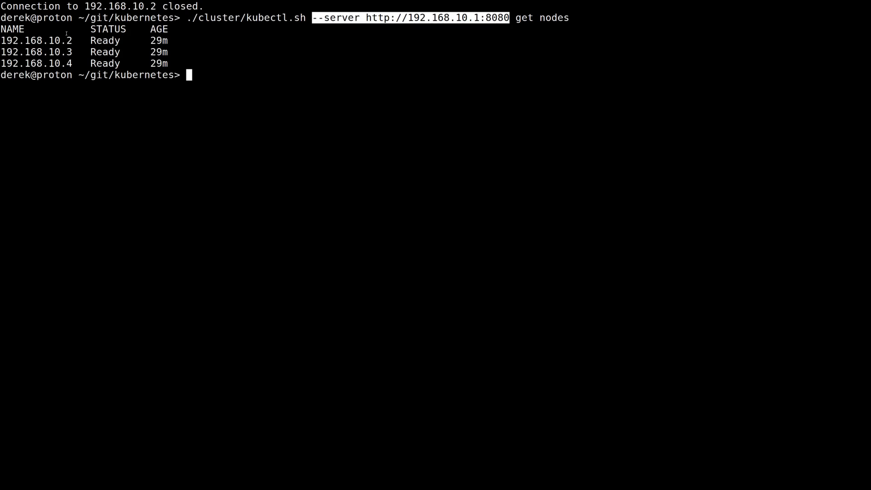
double_click(60, 41)
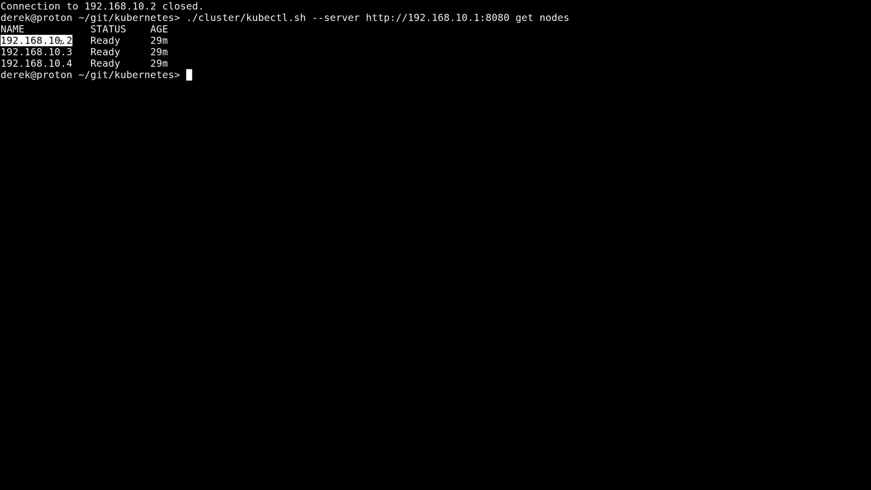
double_click(104, 52)
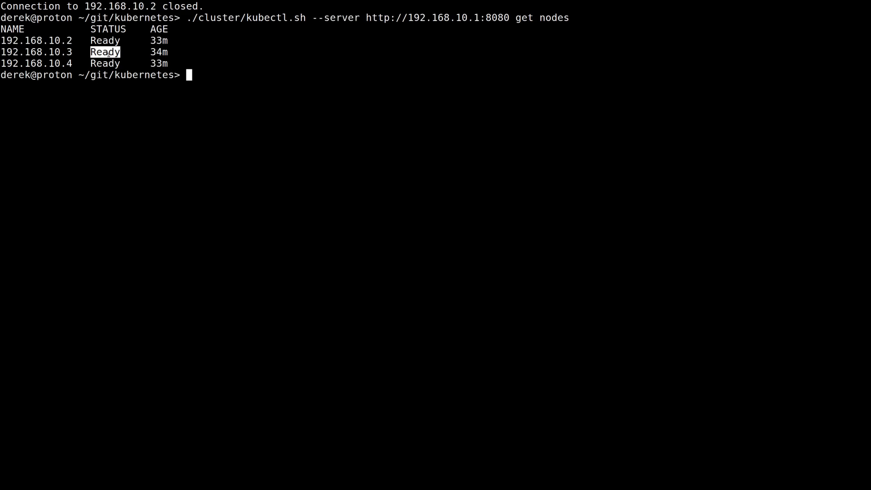
text(vim)
Step: Open user_data_minion.yml in Vim and highlight the ExecStart path and EnvironmentFile line
key(Return)
key(End)
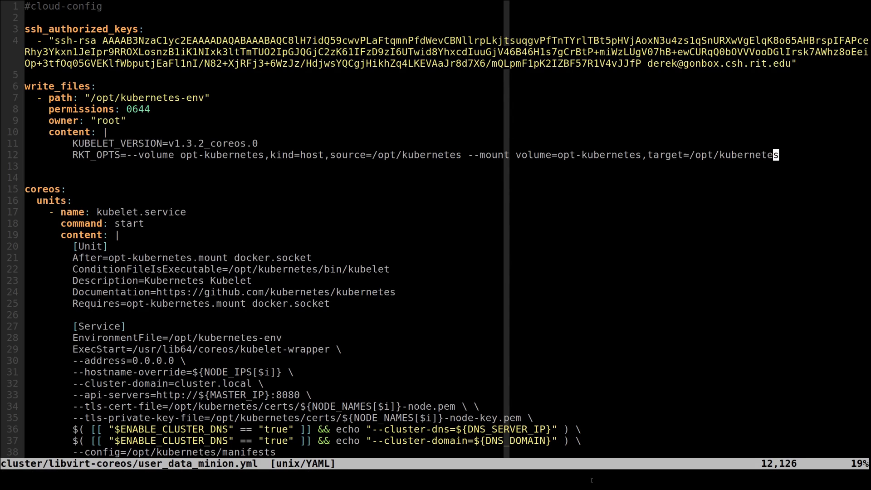
text(:29)
key(Return)
text(f/)
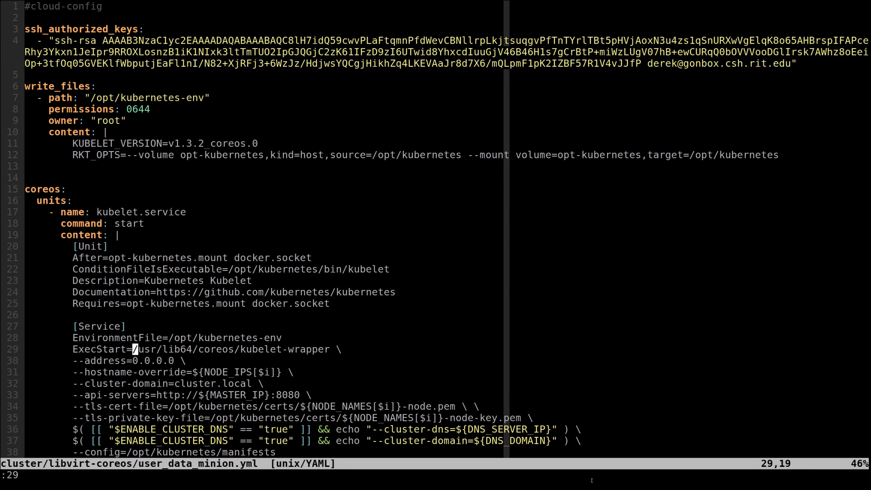
text(vE)
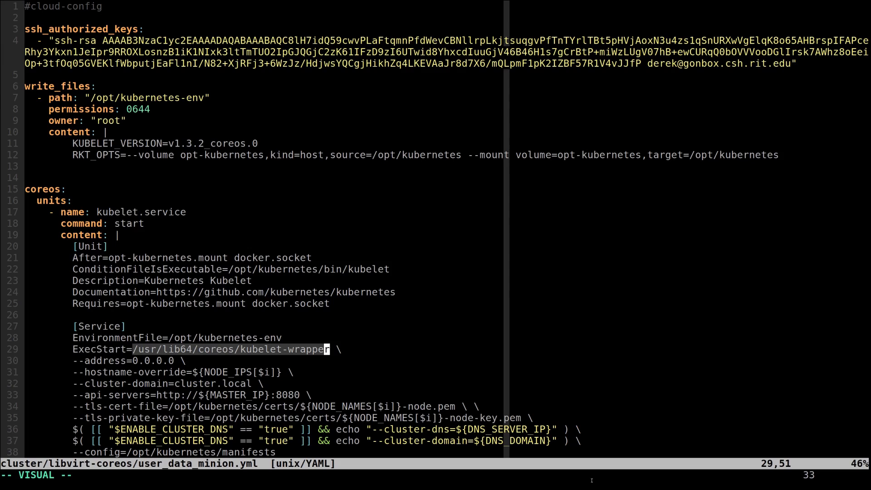
key(Escape)
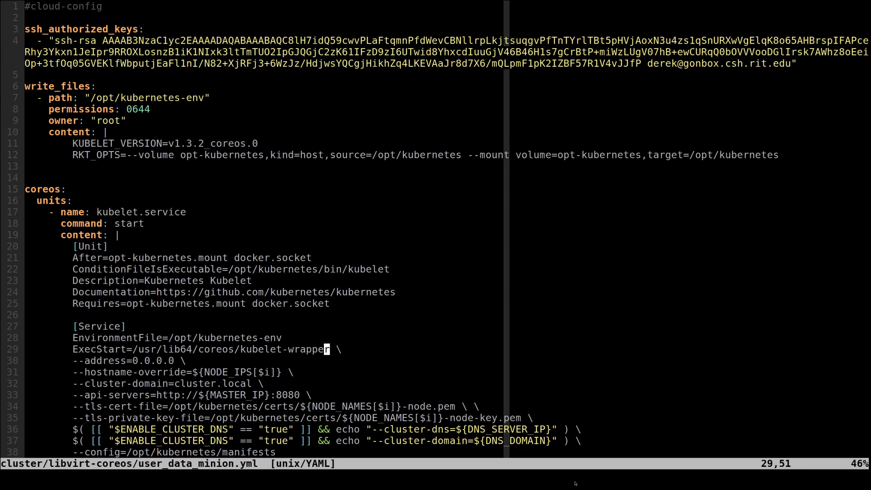
key(k)
key(V)
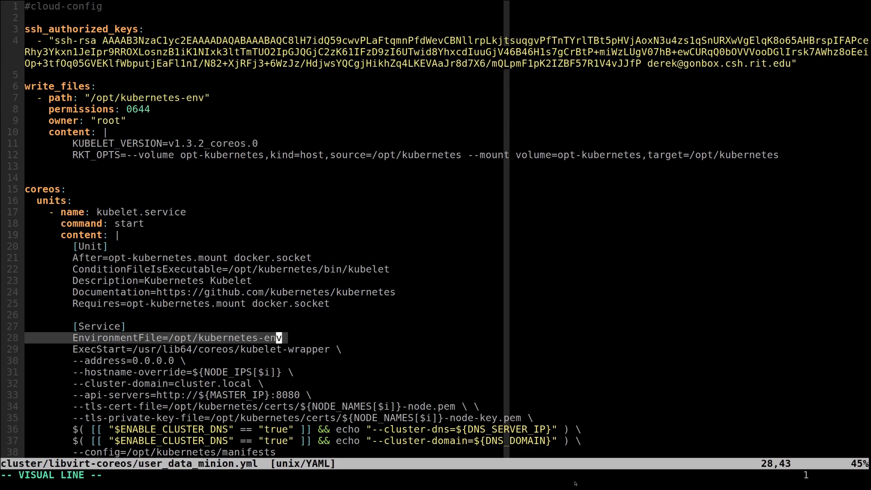
key(Escape)
Step: Highlight the write_files /opt/kubernetes-env path entry
key(Escape)
key(g)
key(g)
key(j)
key(j)
key(j)
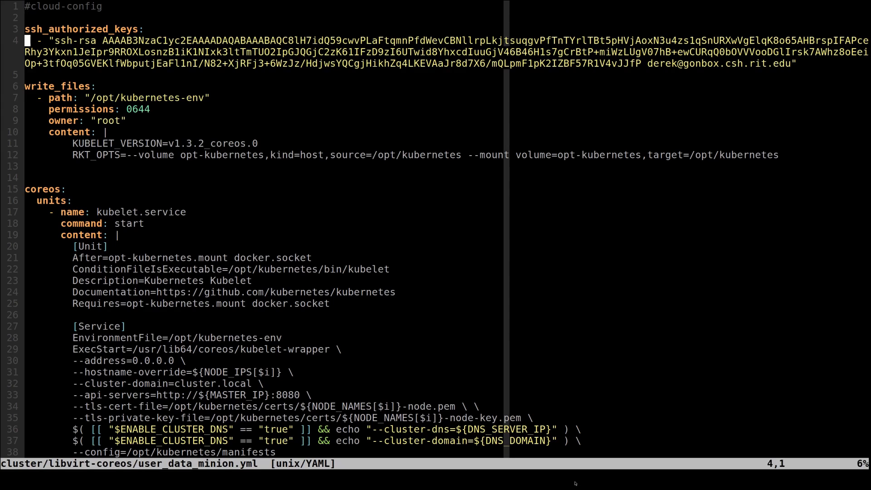
key(j)
key(j)
key(j)
key(V)
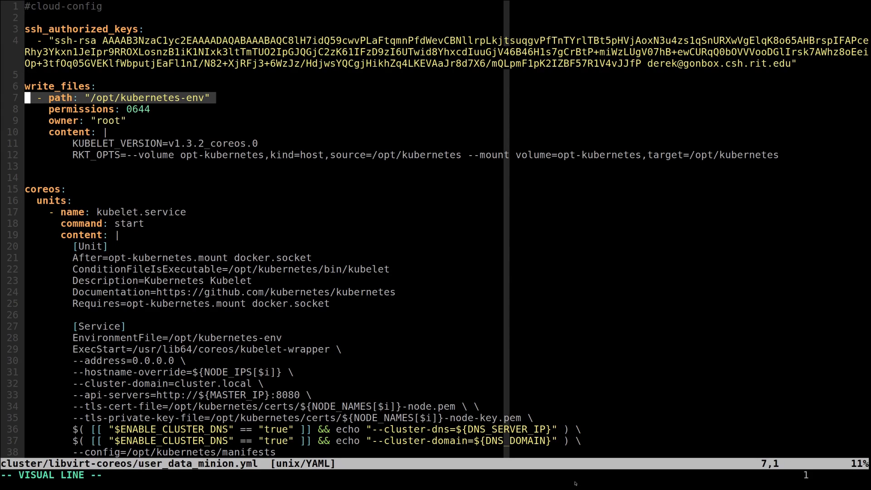
key(Escape)
key(w)
key(V)
key(Escape)
key(Escape)
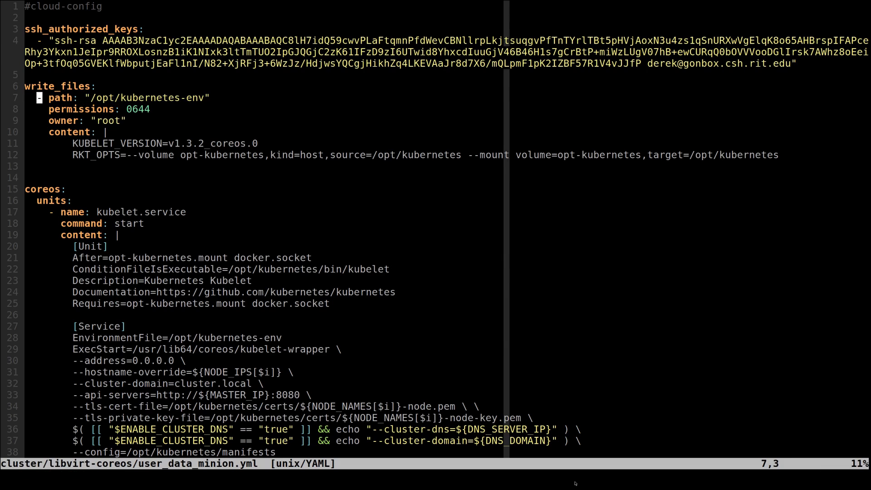
Step: Highlight the KUBELET_VERSION value v1.3.2_coreos.0, then switch to the hyperkube page on Quay
key(j)
key(j)
key(j)
key(j)
key(V)
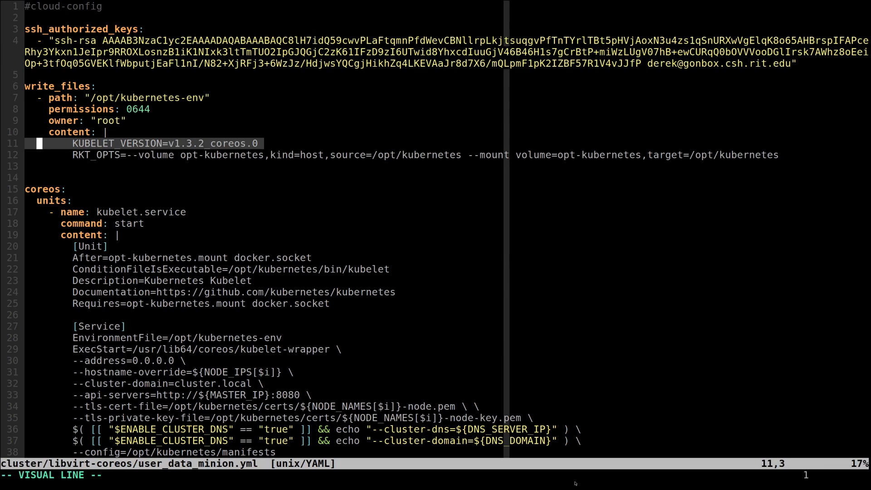
key(Escape)
key(w)
key(v)
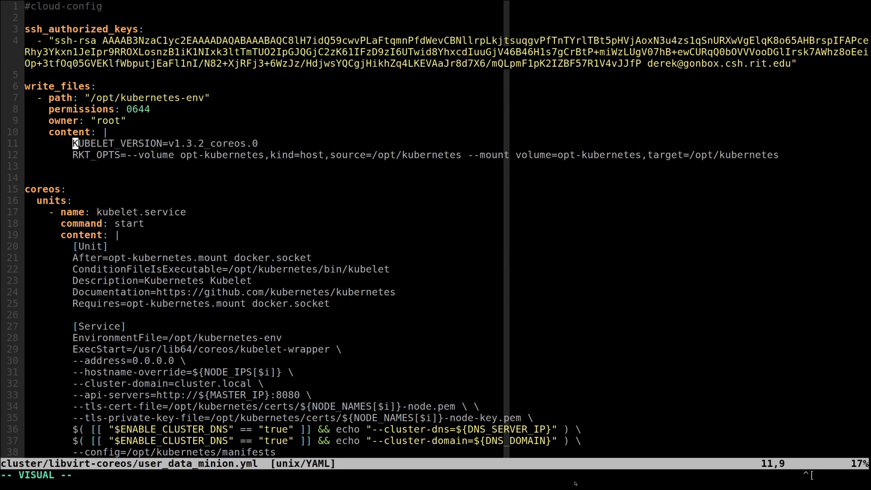
key(V)
key(Escape)
key(f)
key(v)
key(v)
key(dollar)
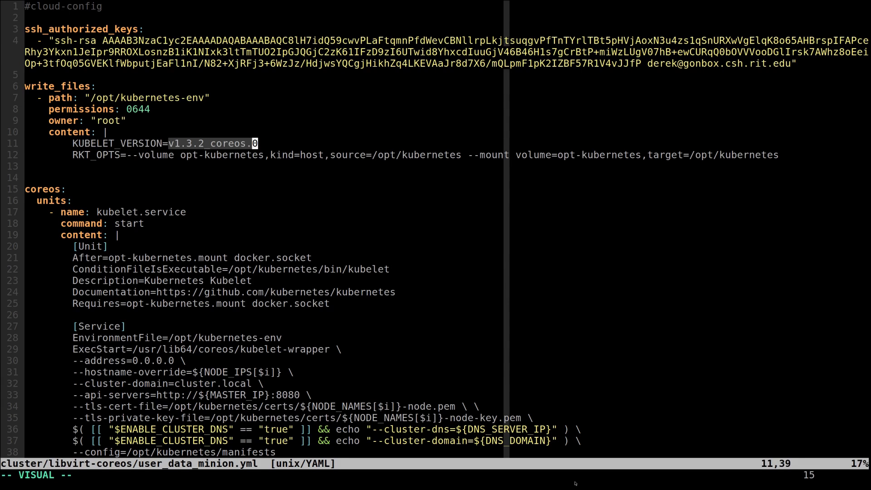
key(alt+Tab)
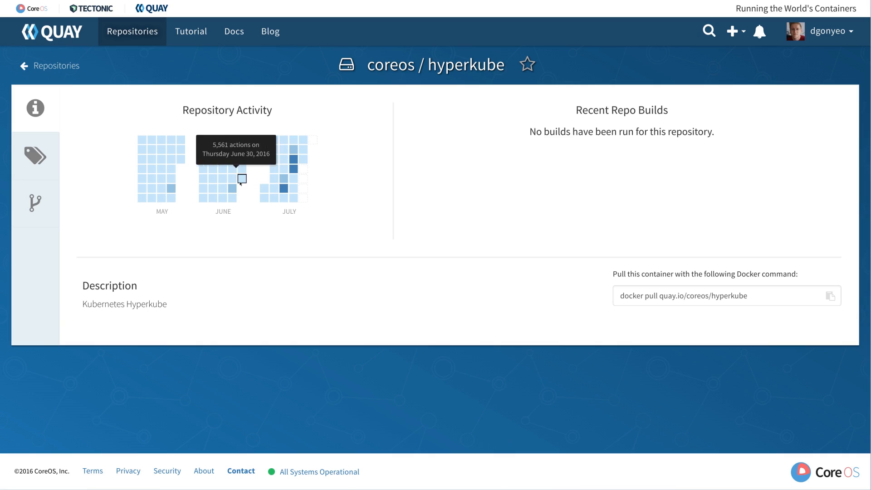
Step: Show the coreos/hyperkube tag list on Quay and return to the cloud-config in Vim
click(35, 156)
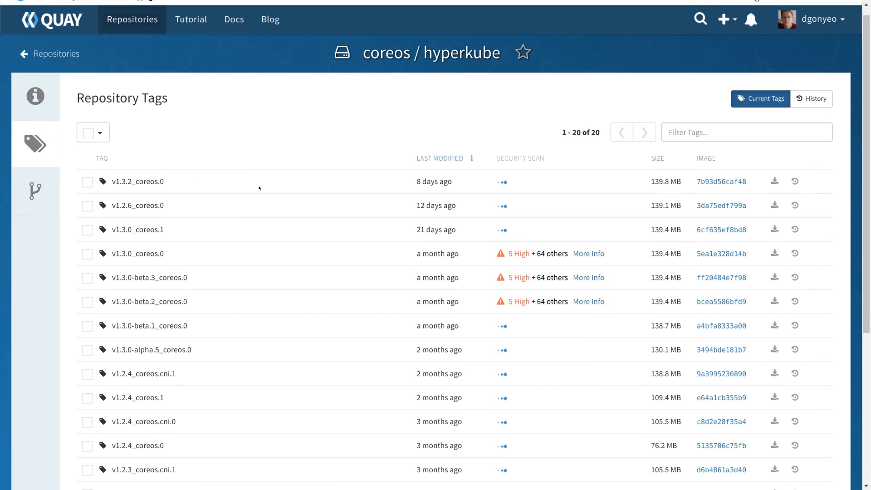
key(alt+Tab)
key(j)
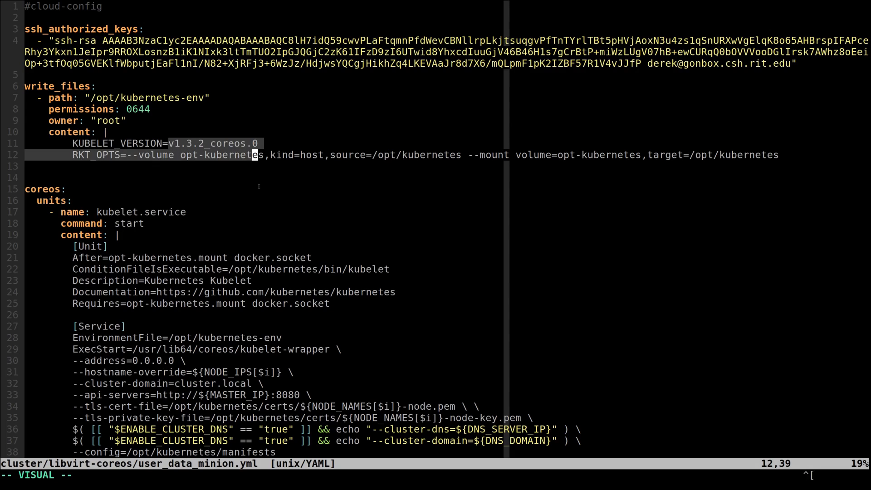
key(Escape)
key(shift+v)
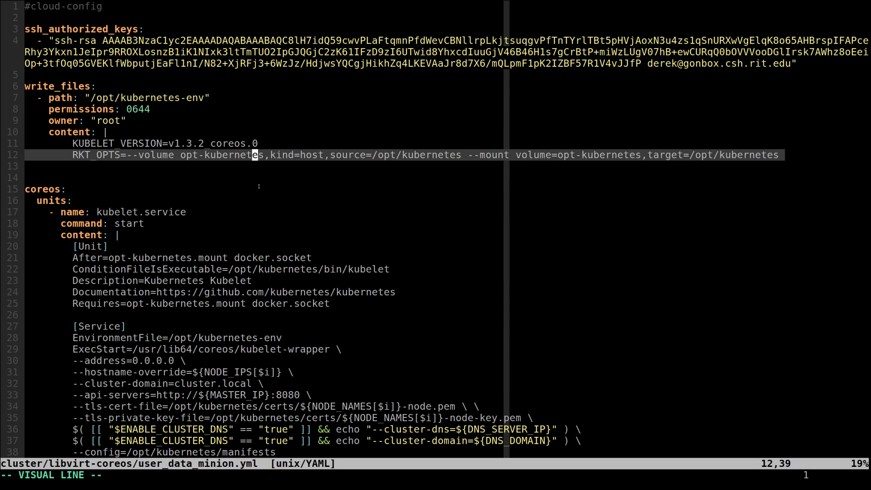
key(Escape)
key(w)
key(w)
key(w)
key(w)
key(w)
key(w)
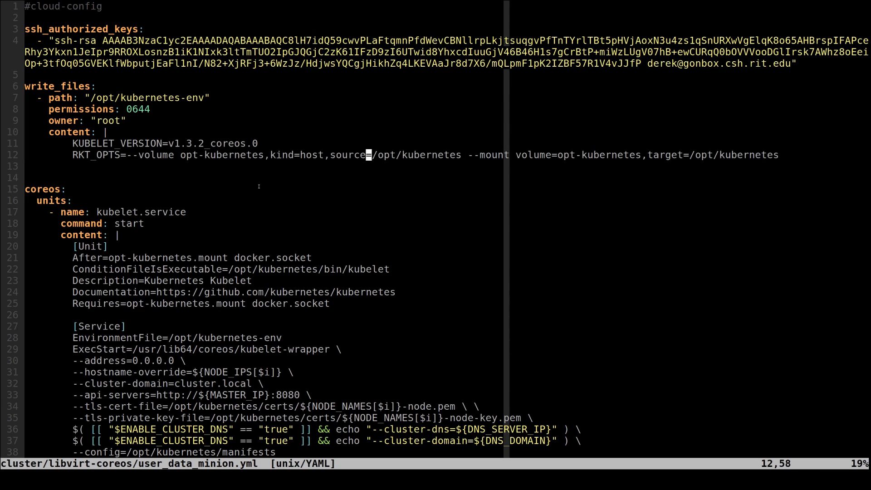
key(l)
key(v)
key(e)
key(e)
key(e)
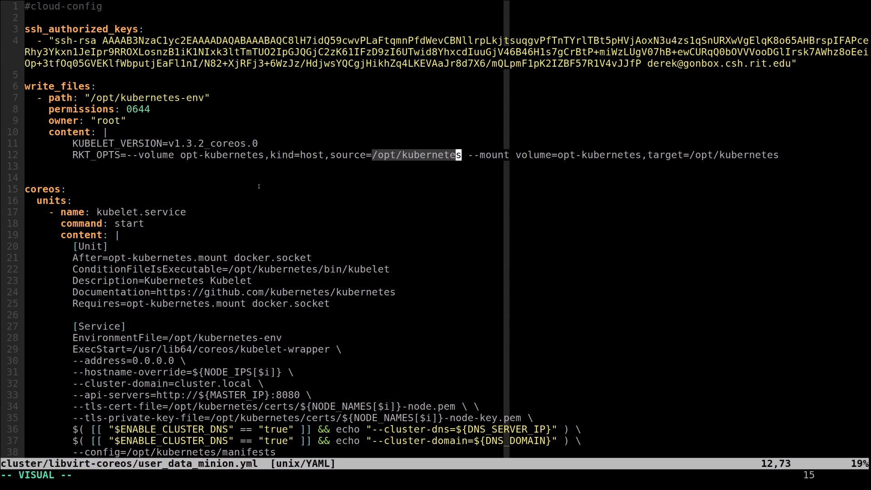